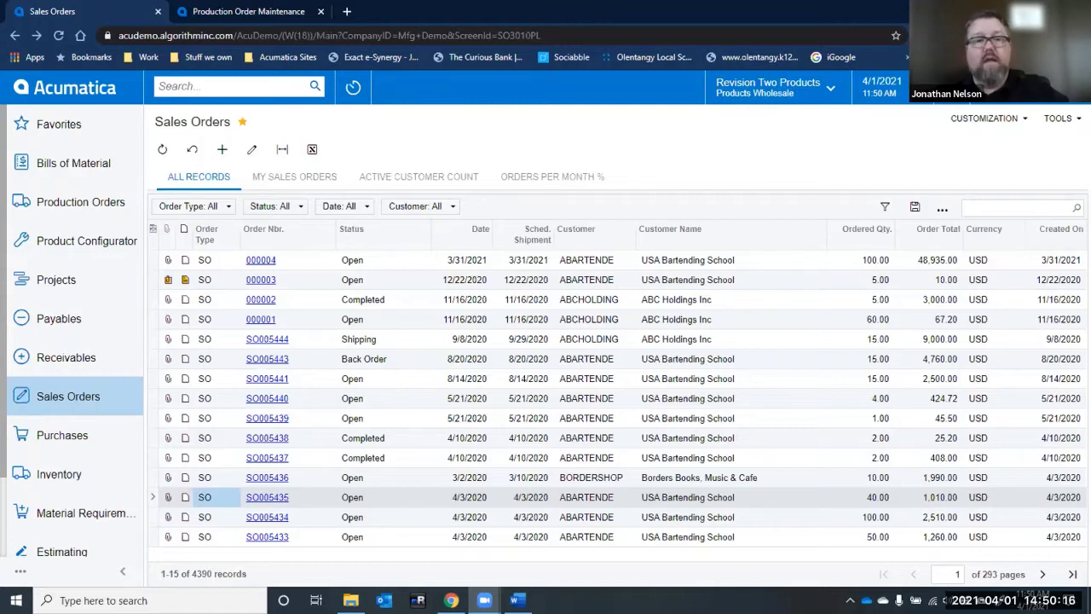
Step: Sign back in and reopen sales order 000004, scrolling its Details grid to the production columns
left_click(270, 261)
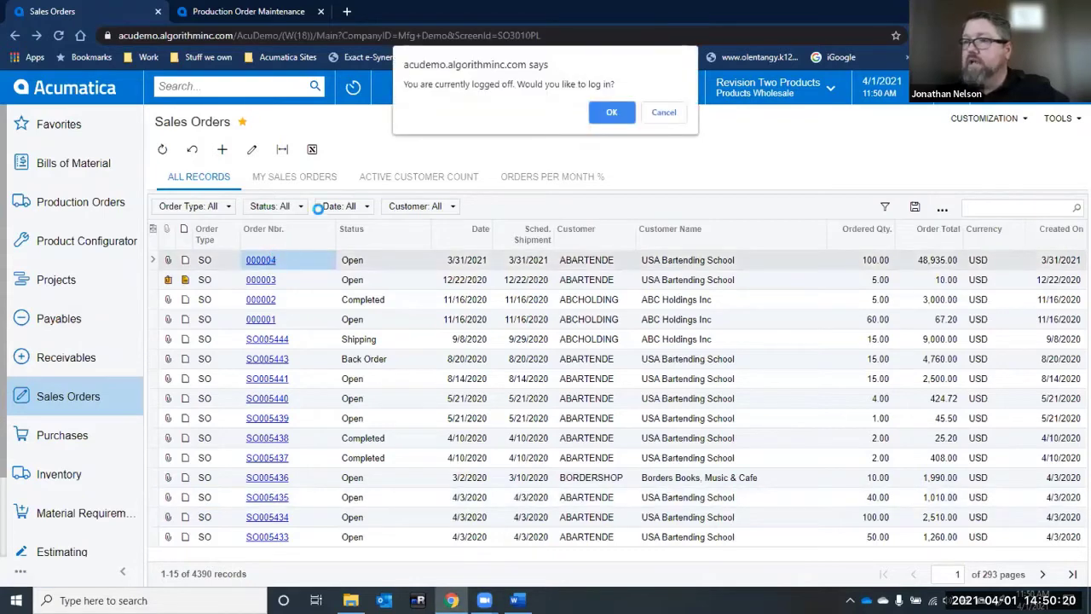
left_click(613, 113)
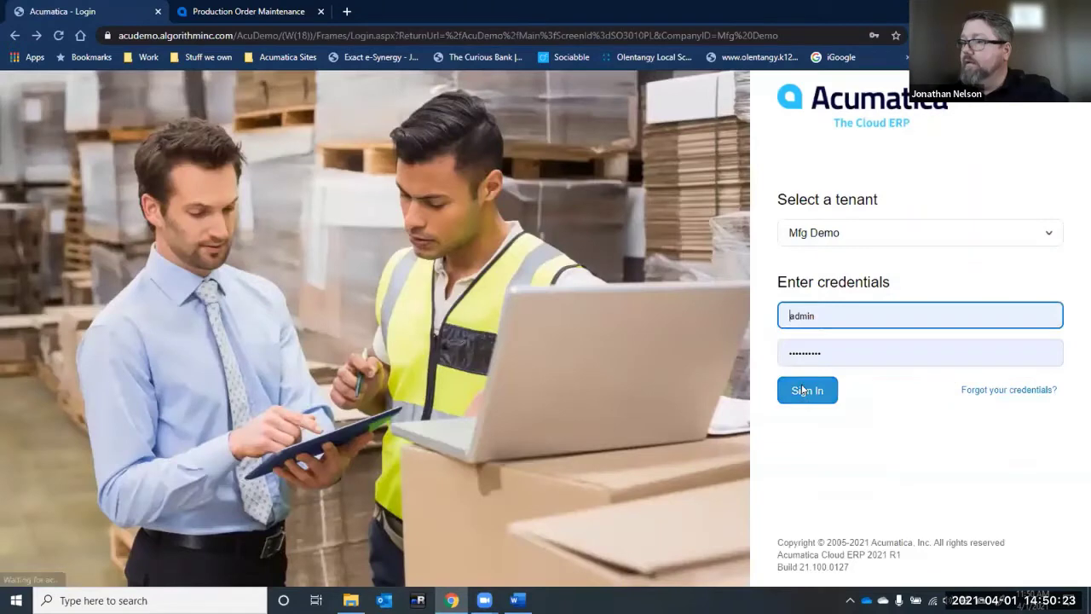
left_click(802, 389)
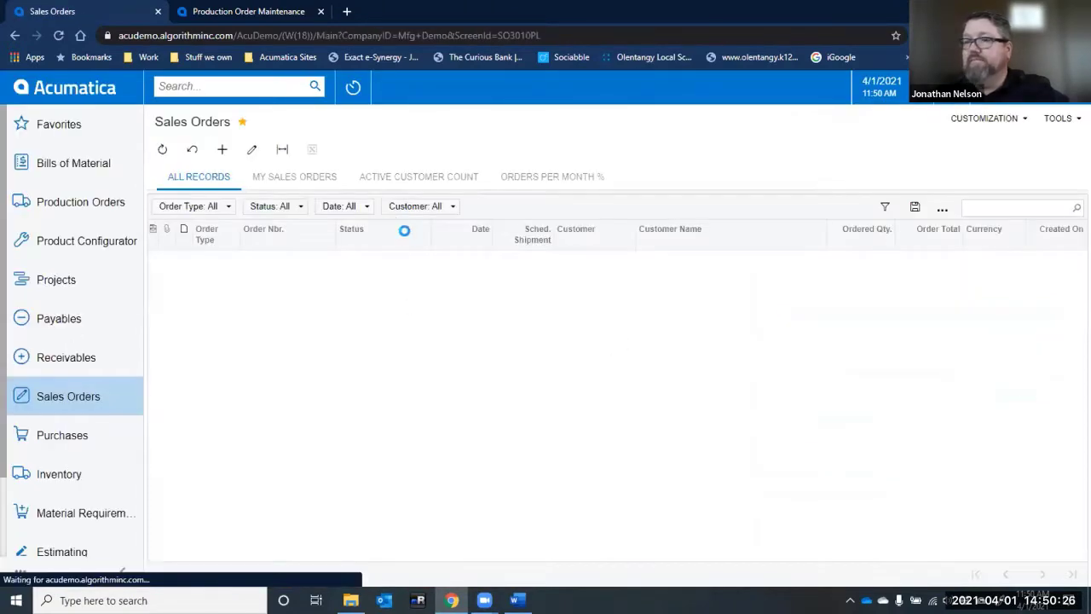
left_click(256, 259)
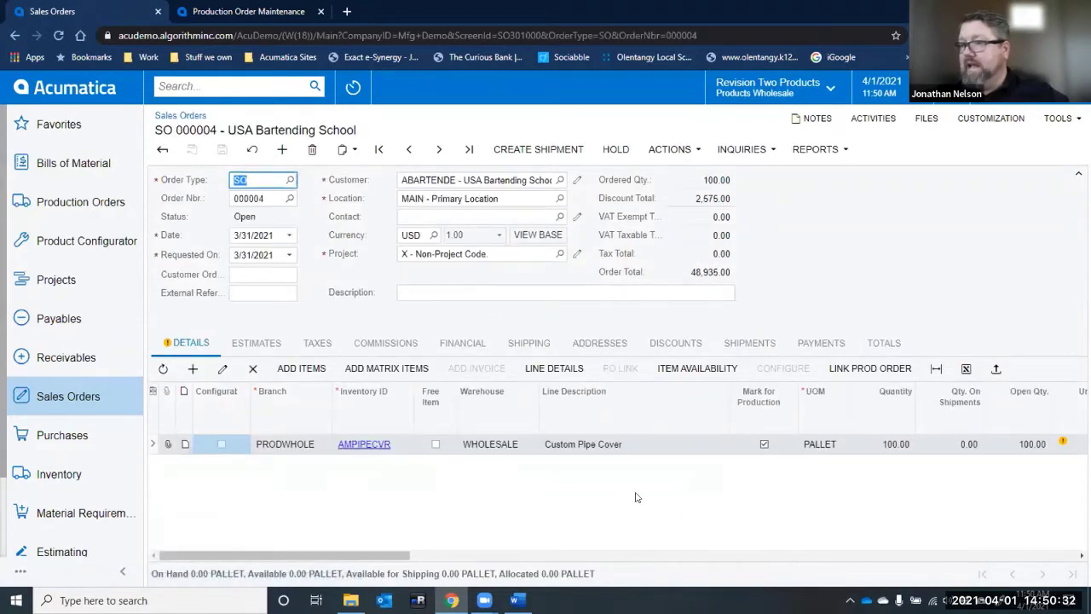
left_click(750, 561)
left_click_drag(769, 560, 1005, 547)
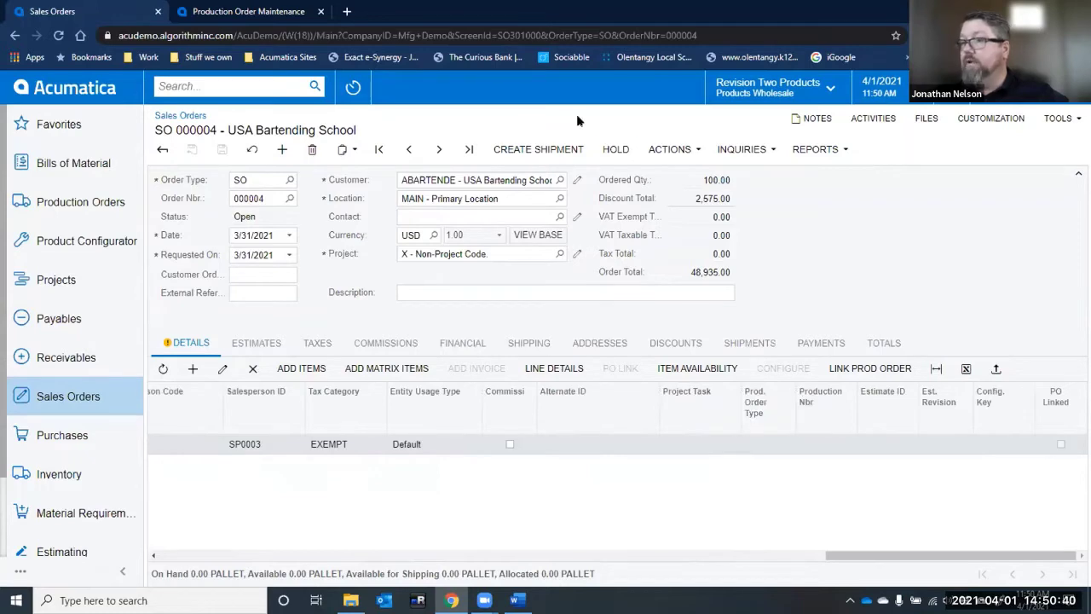
Step: Create a production order for the AMPIPECVR Custom Pipe Cover line from Actions > Create Production Orders
left_click(662, 149)
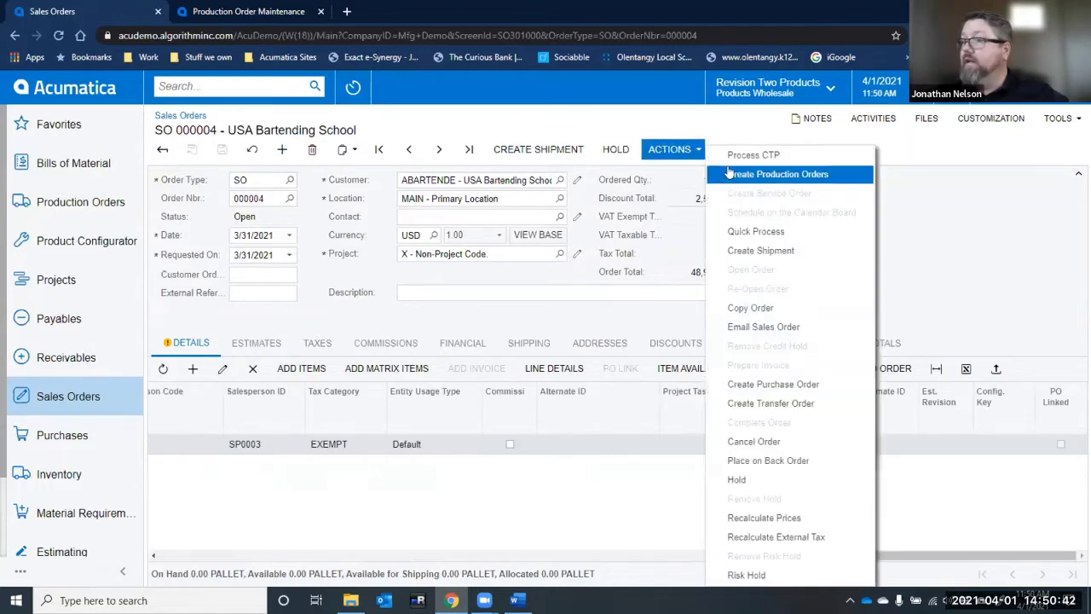
left_click(730, 174)
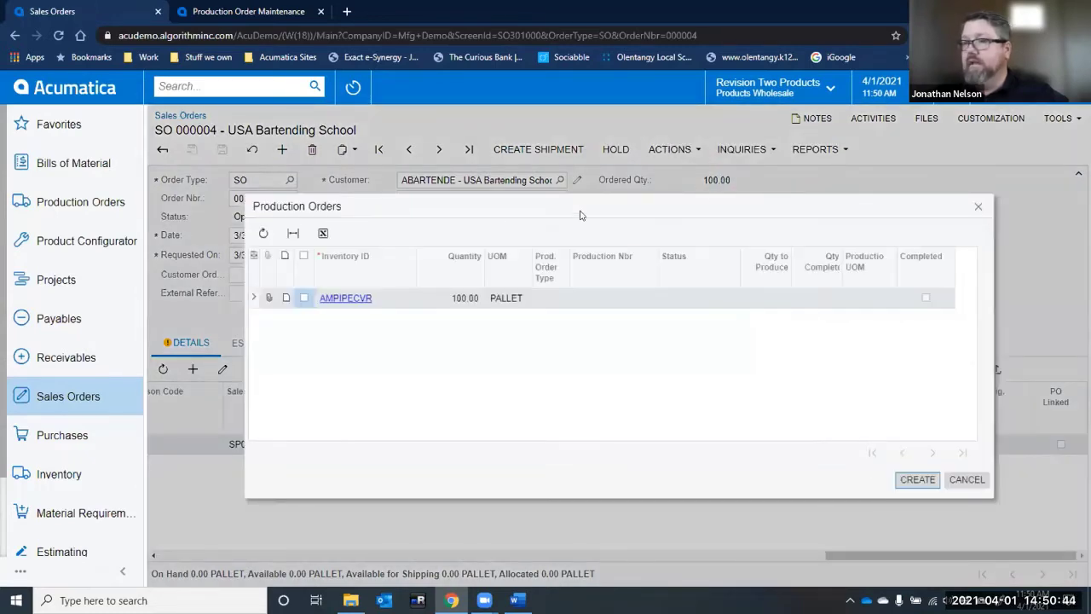
left_click(304, 298)
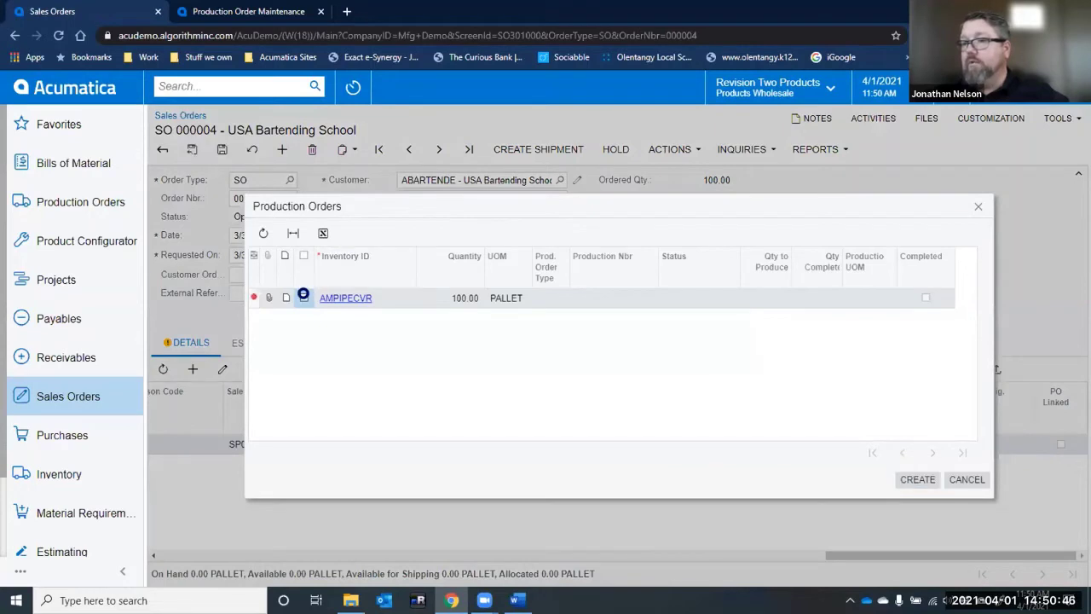
left_click(919, 482)
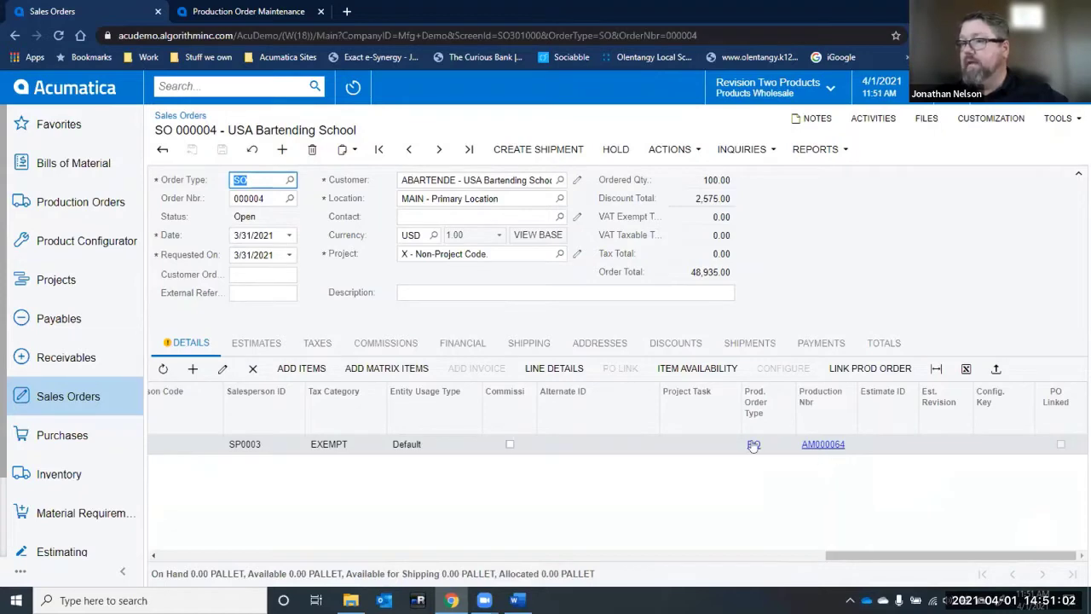
Step: Refresh the Production Order Maintenance list and open new production order AM000064
left_click(162, 149)
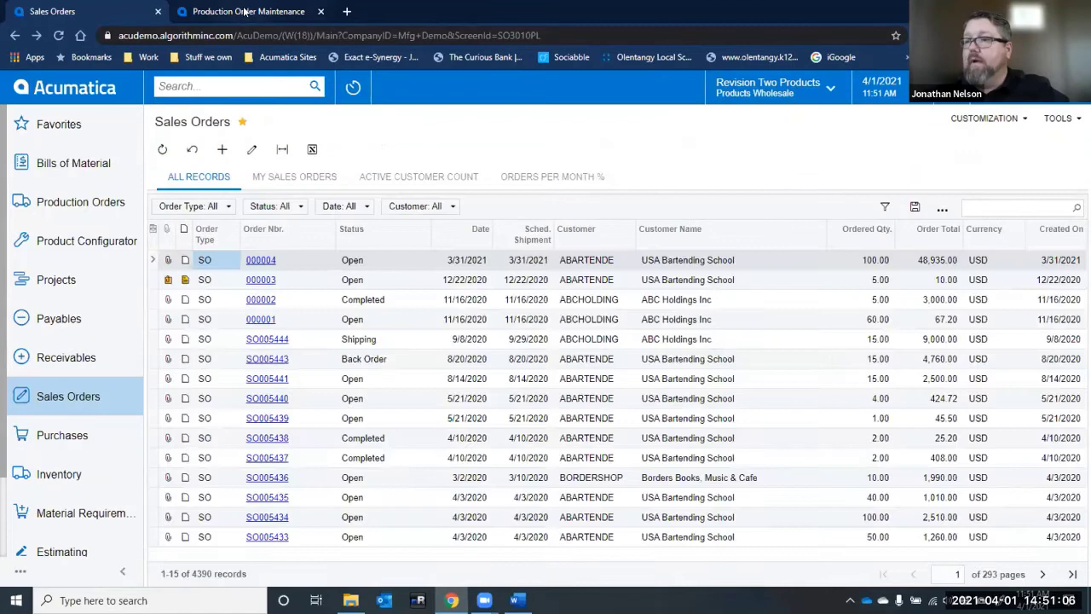
left_click(245, 12)
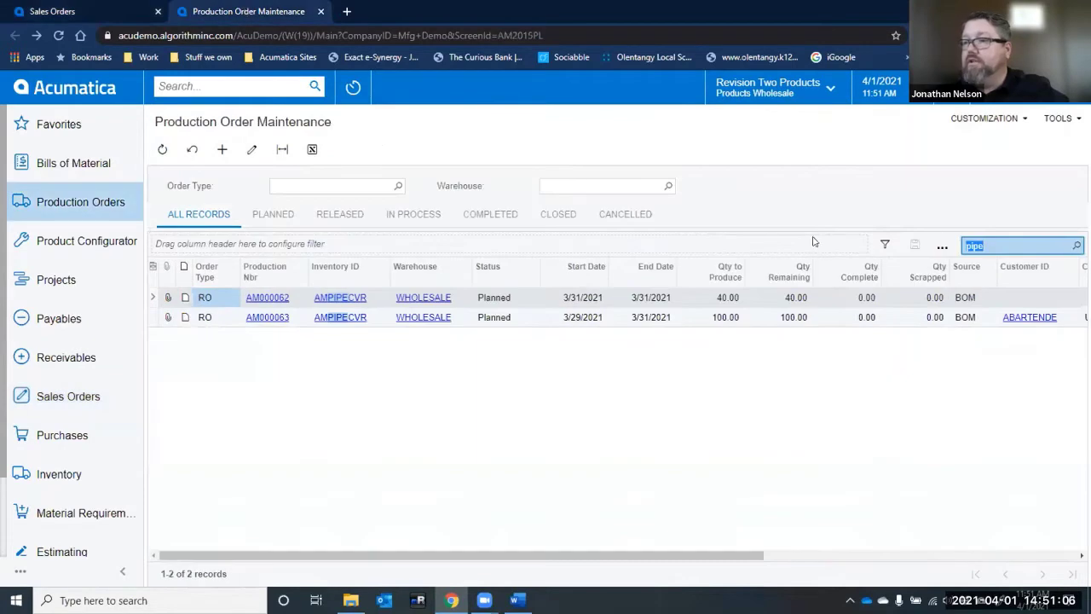
left_click(162, 150)
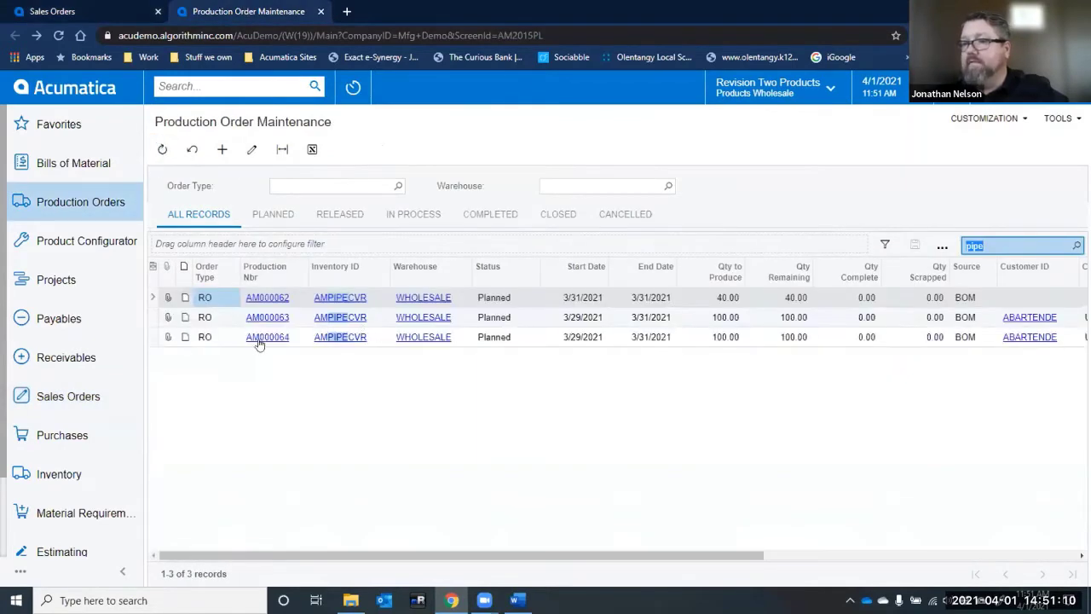
left_click(267, 338)
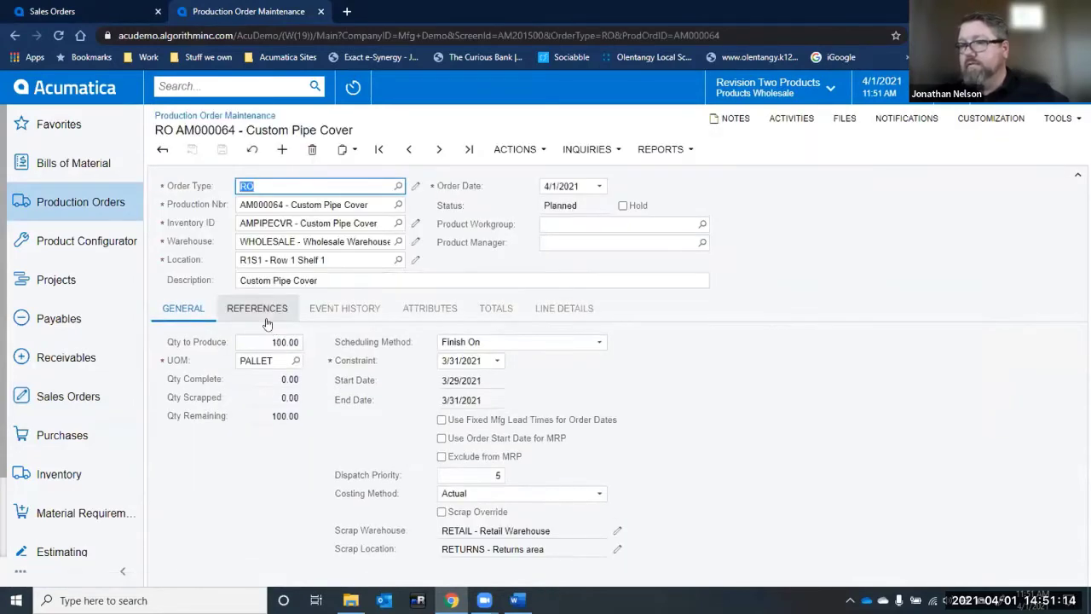
Step: Check AM000064's References show sales order 000004 line 1, then return to the list
left_click(266, 313)
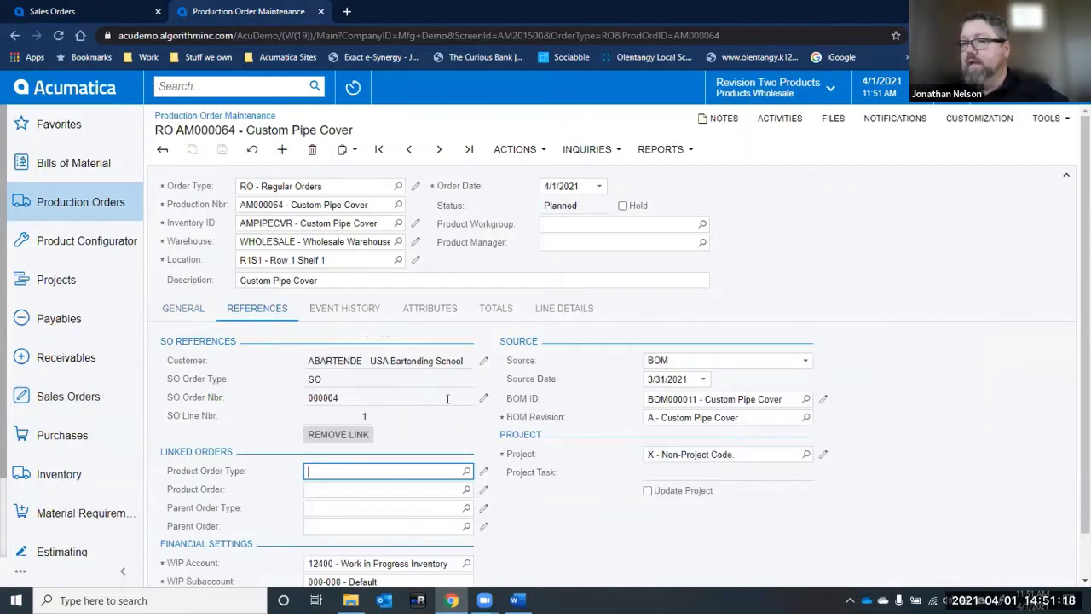
left_click(483, 398)
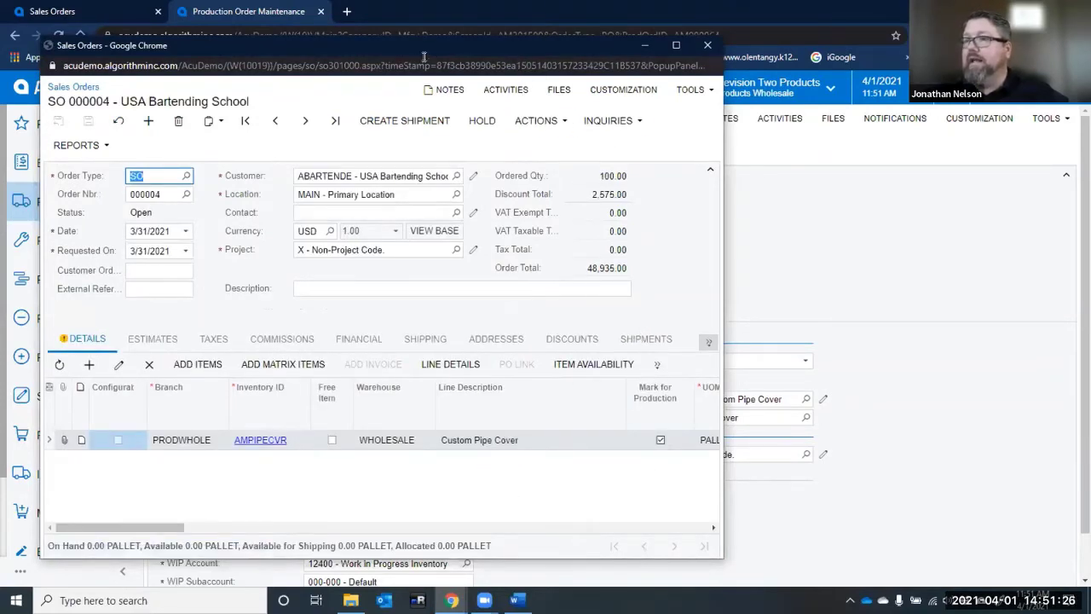
left_click_drag(400, 55, 401, 69)
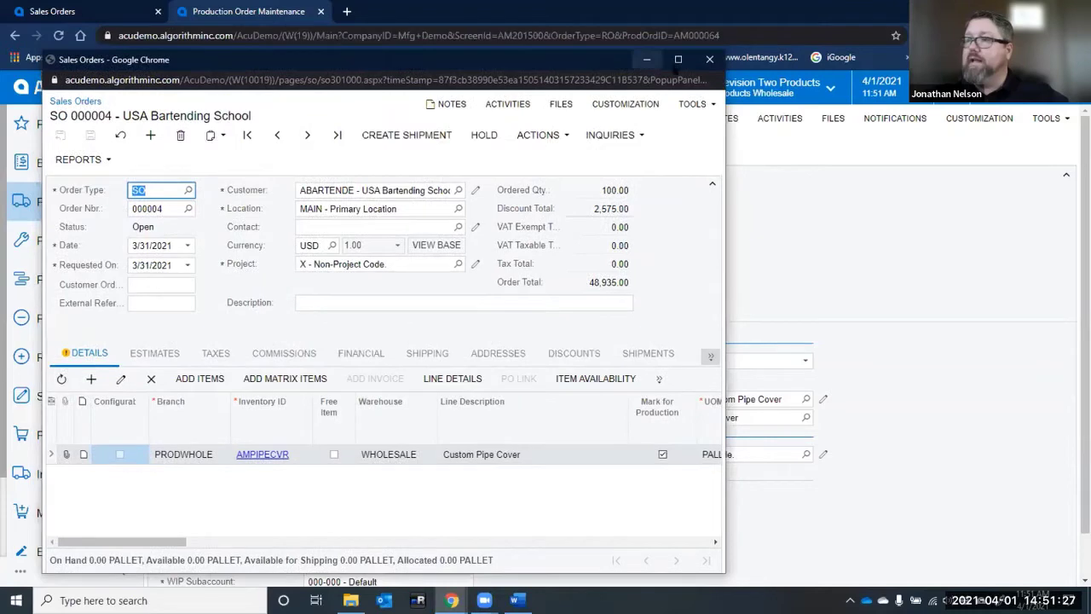
left_click(708, 59)
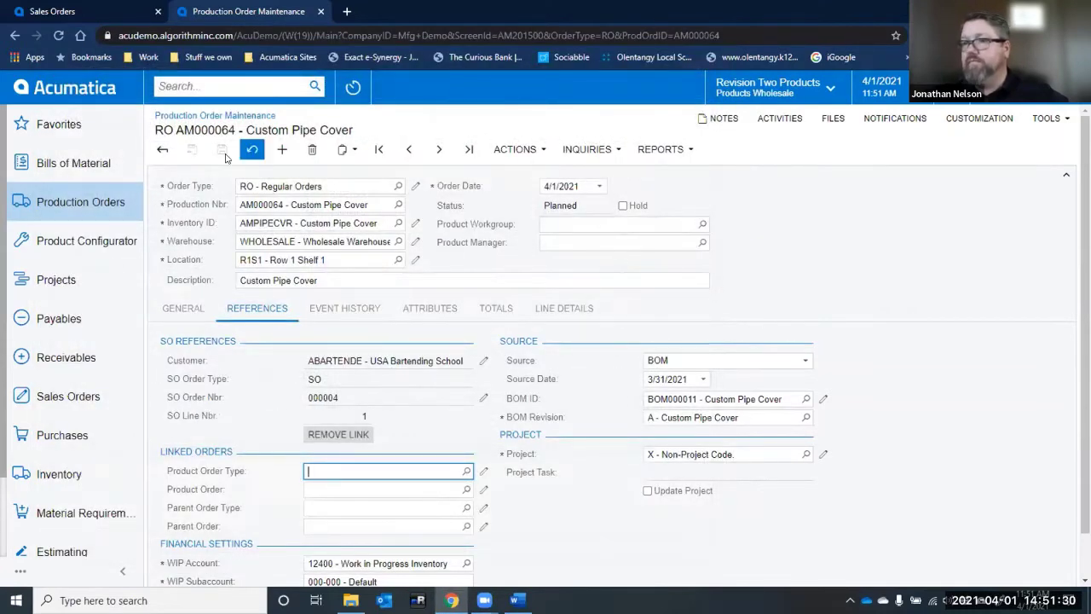
left_click(161, 150)
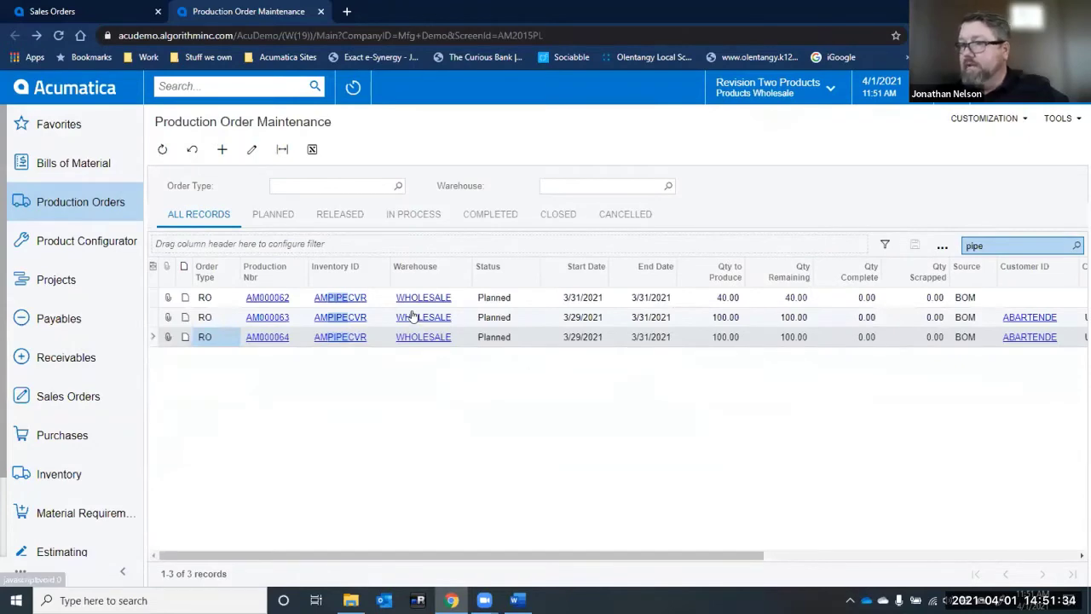
Step: Unlink production order AM000063 from sales order SO005435 and return to the pipe order list
left_click(268, 317)
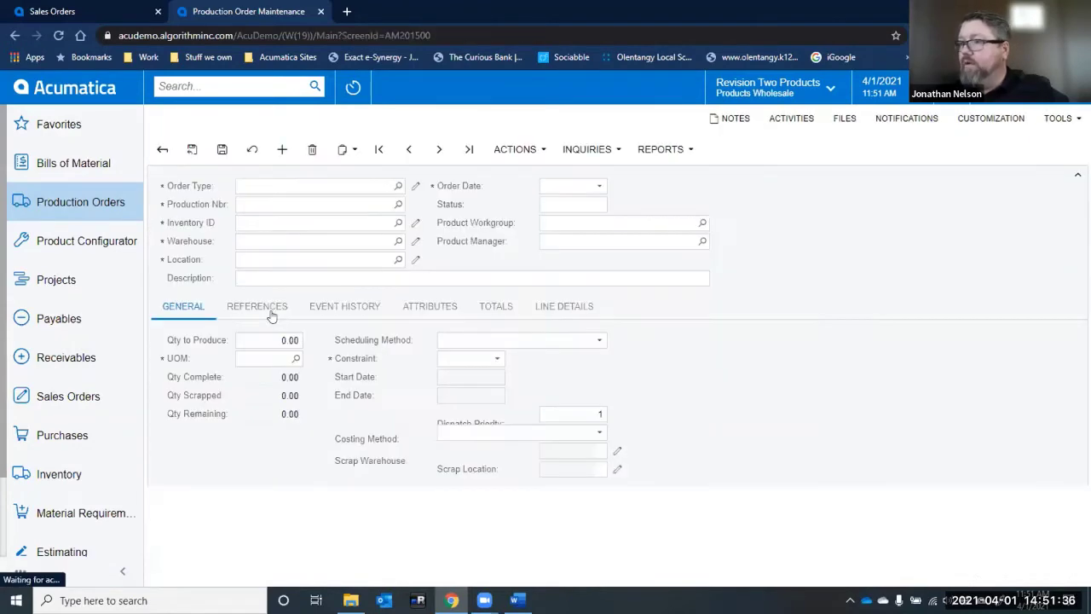
left_click(271, 311)
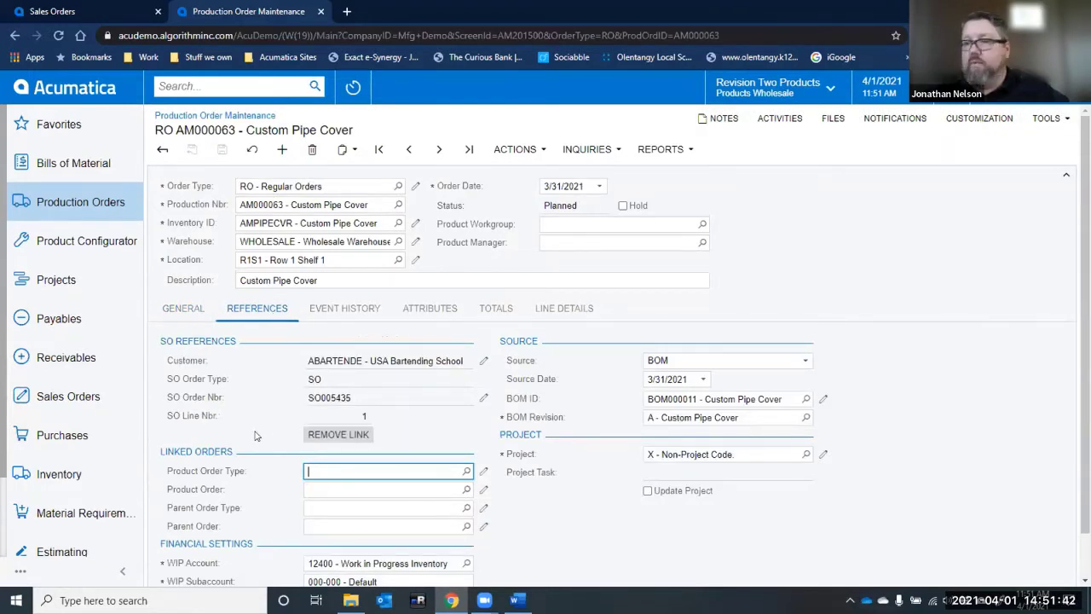
left_click(338, 434)
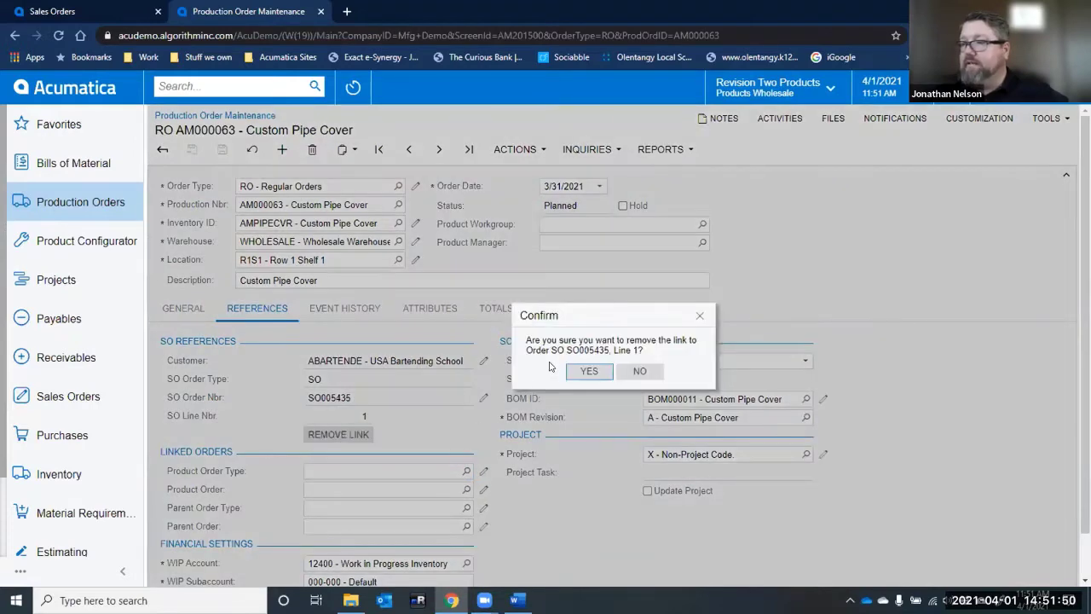
left_click(589, 372)
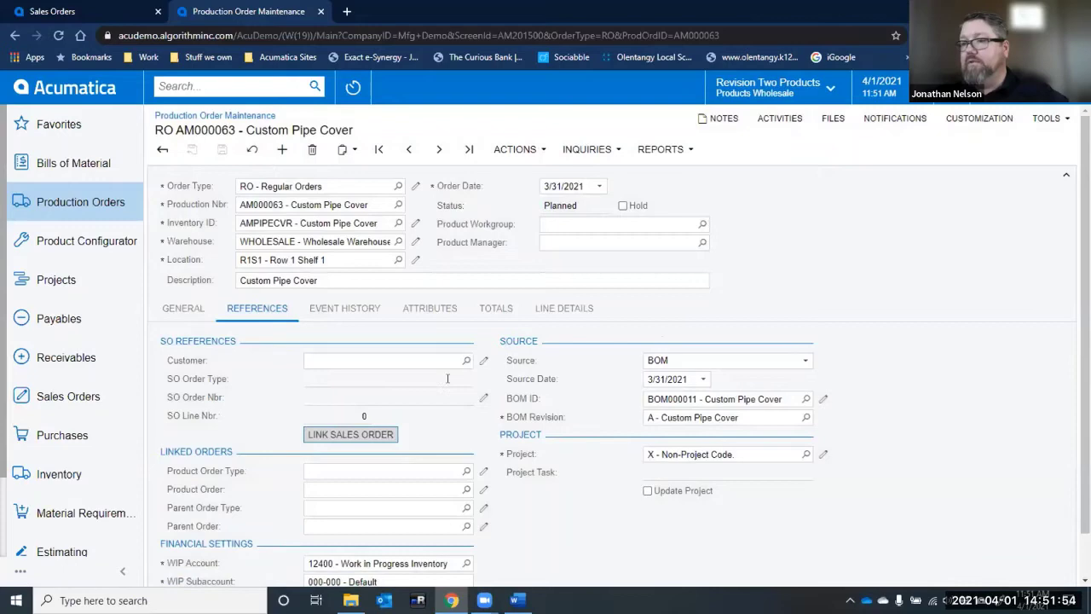
left_click(162, 149)
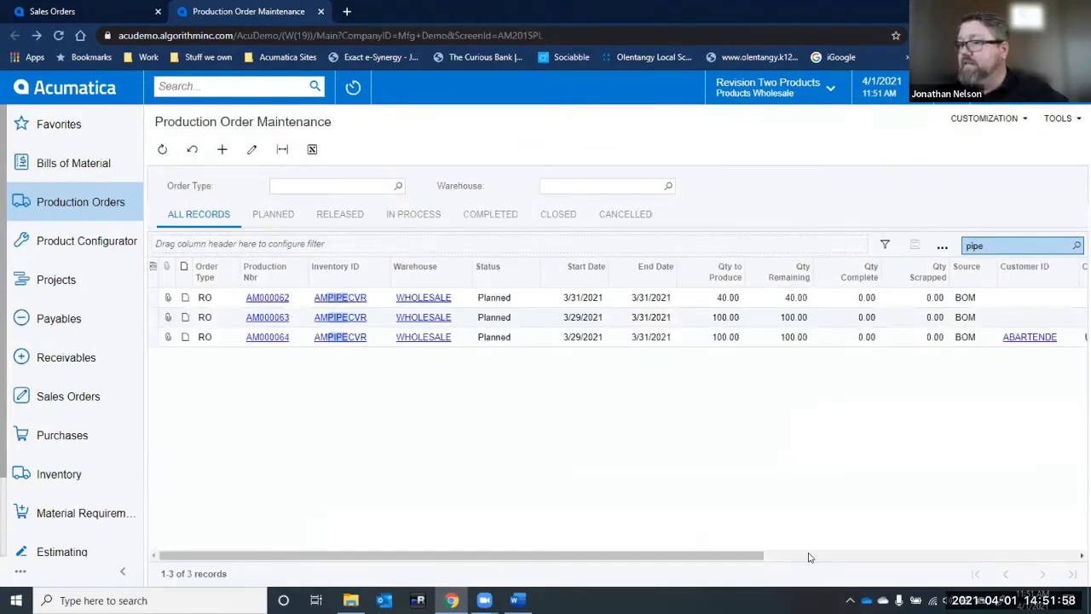
Step: Check that sales order SO005435's line shows no linked production order
left_click(810, 557)
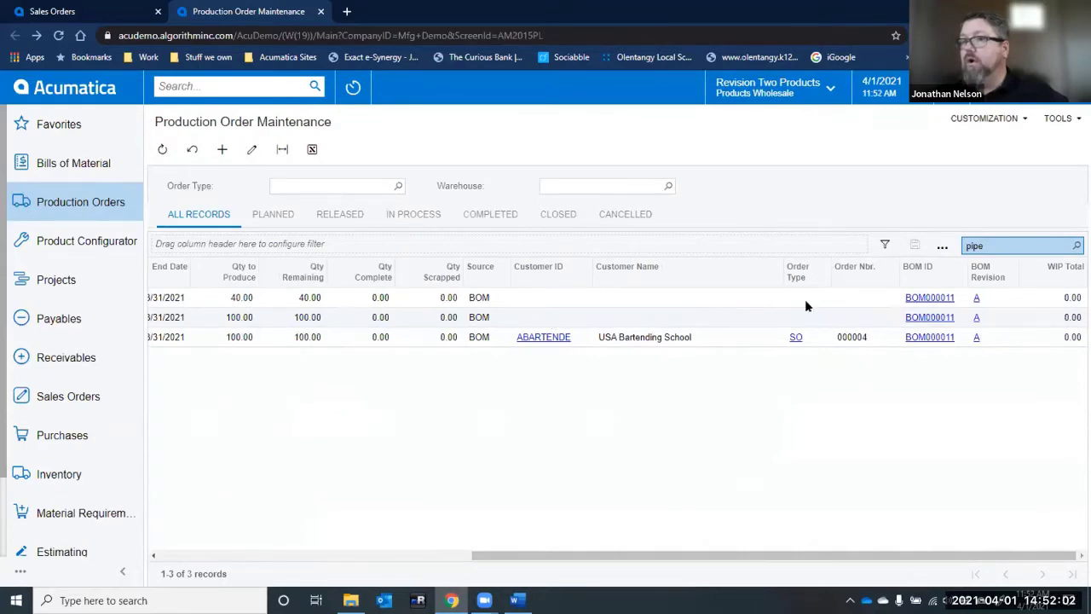
left_click(111, 17)
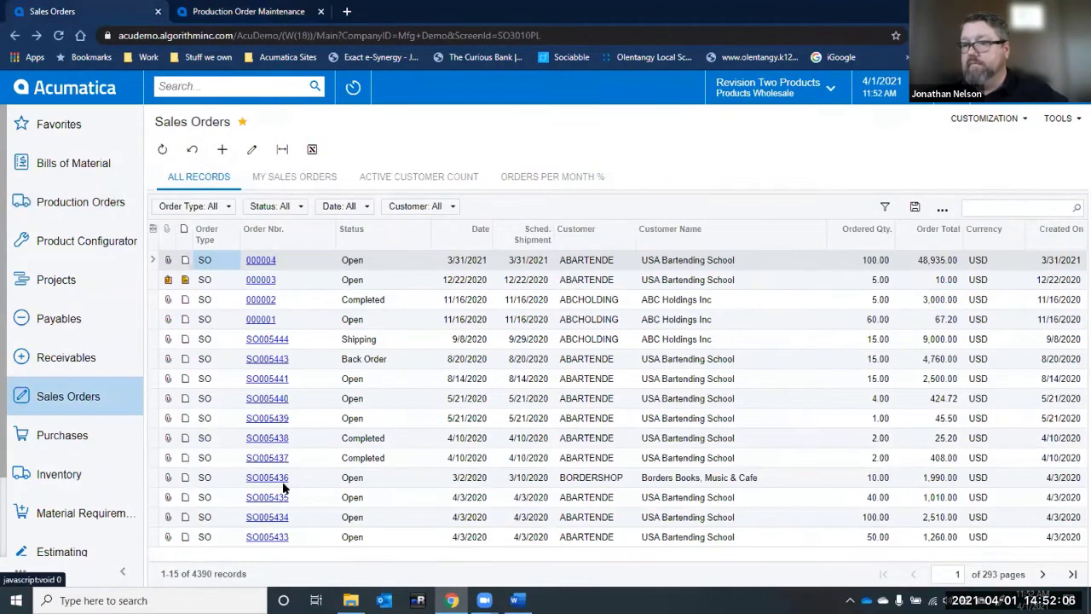
left_click(267, 497)
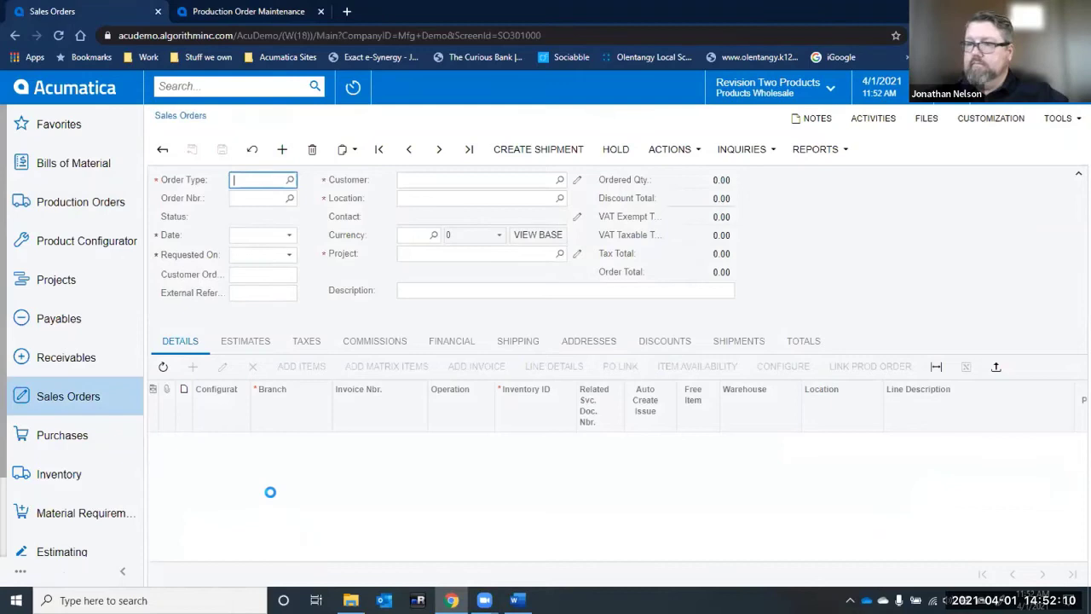
left_click(663, 560)
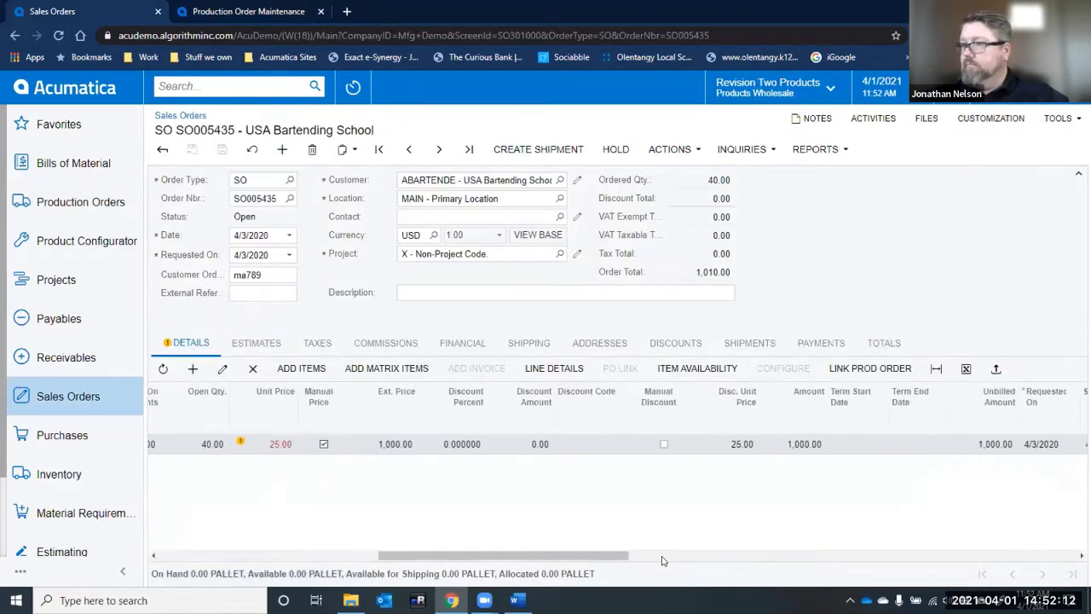
left_click(663, 561)
left_click_drag(665, 559, 914, 556)
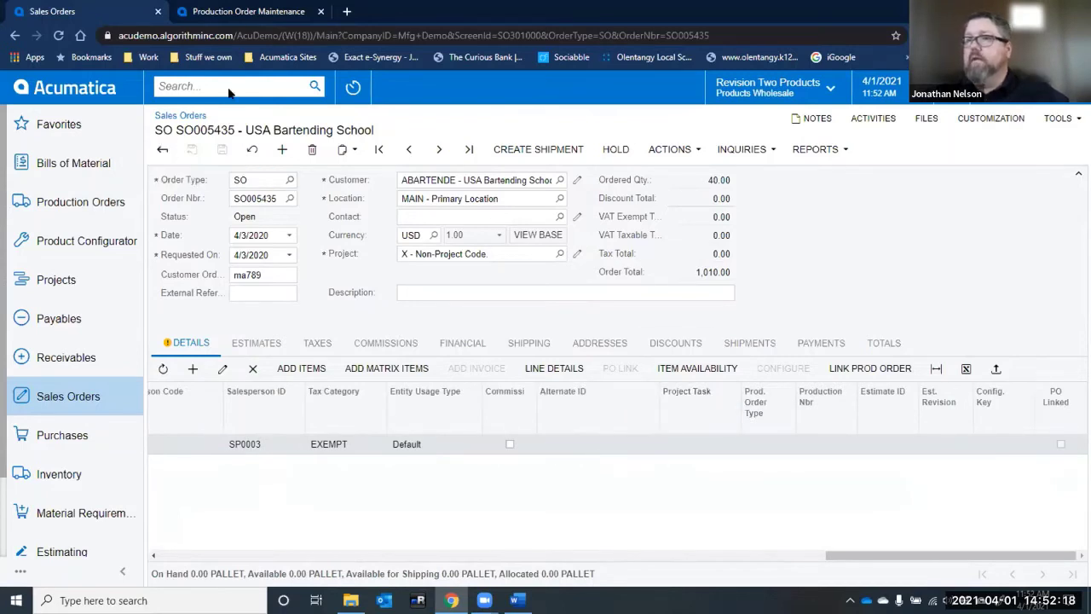
Step: Back on the production orders list, open production order AM000063
left_click(240, 12)
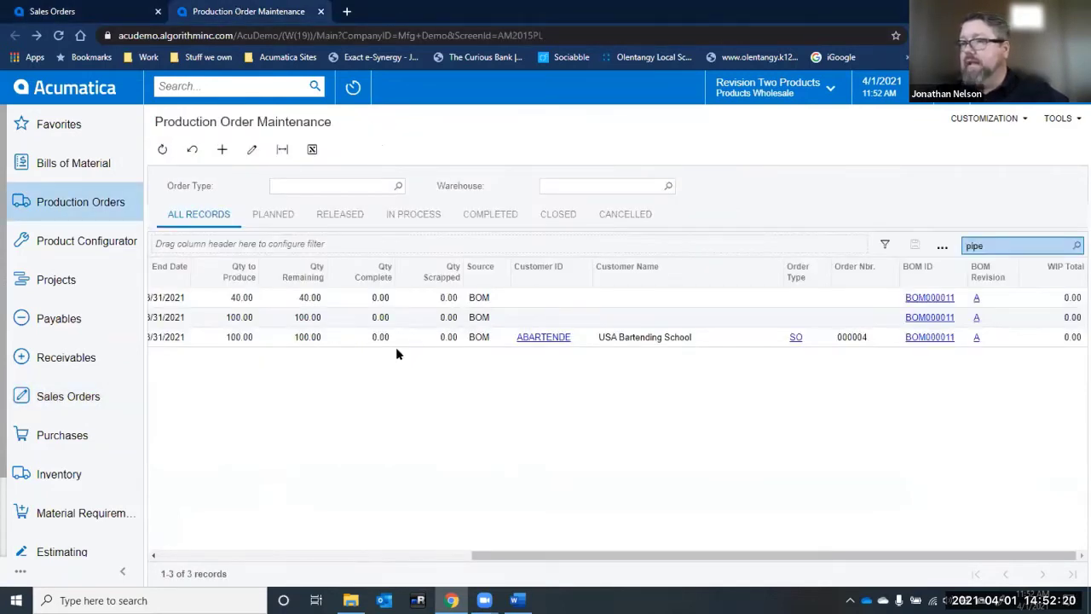
left_click(372, 558)
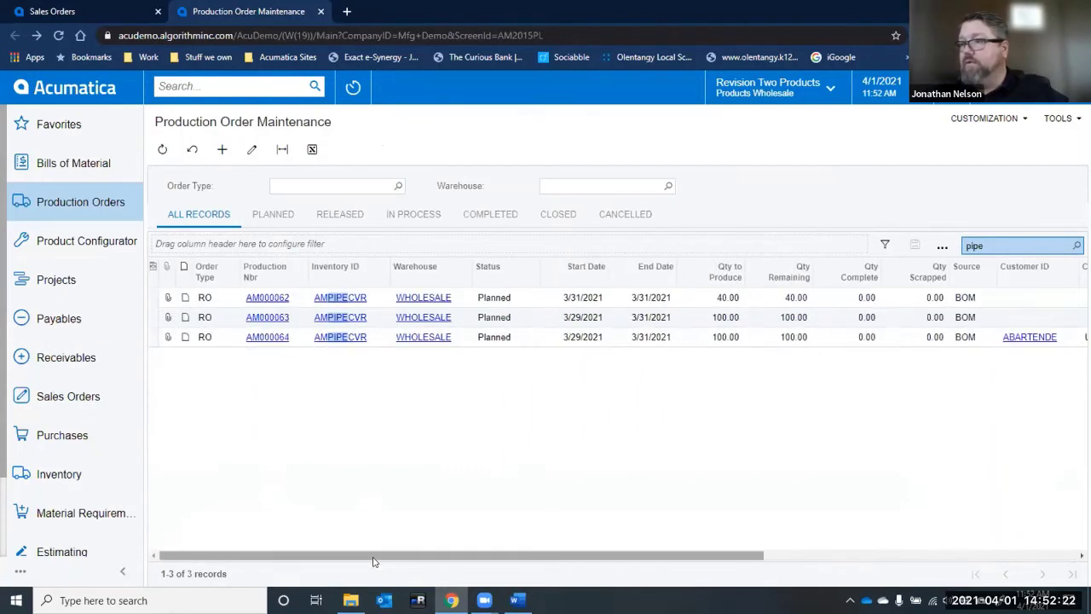
left_click(264, 316)
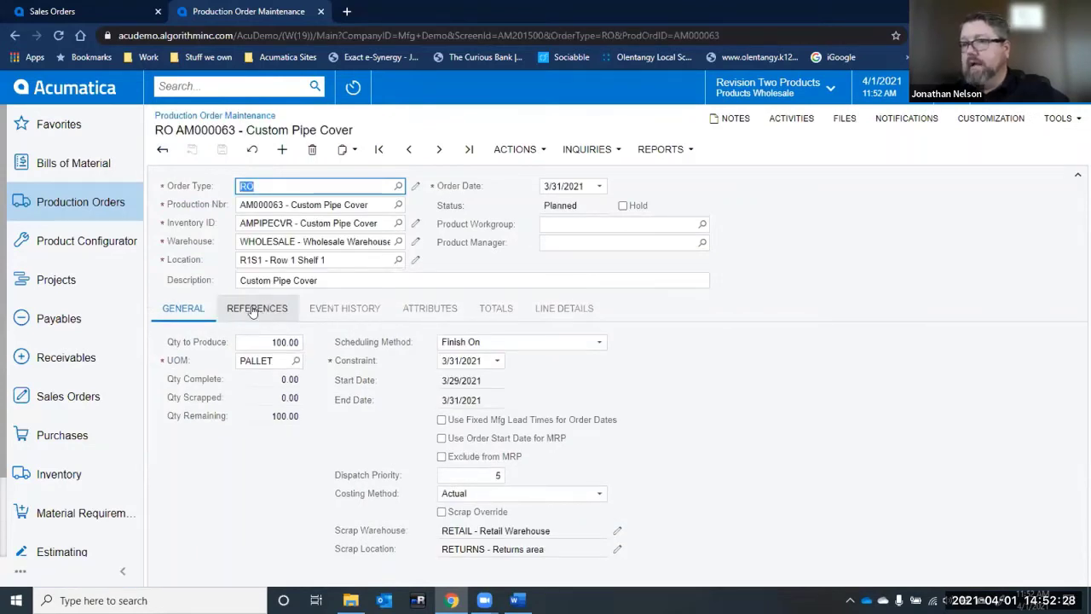
Step: Link AM000063 to the SO005435 line via Link Sales Order, save, and return to the list
left_click(253, 312)
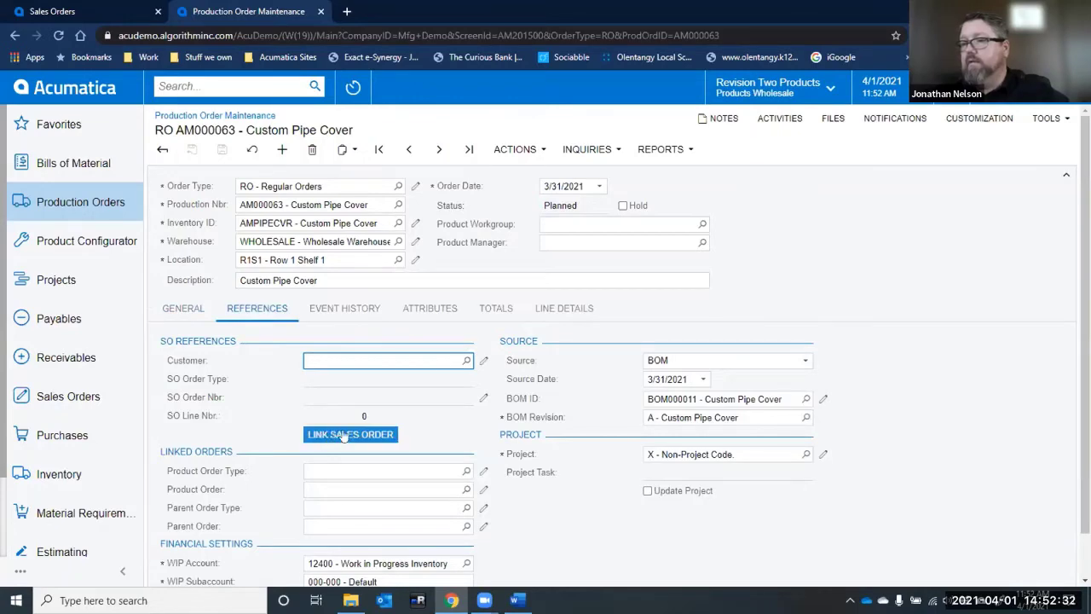
left_click(339, 433)
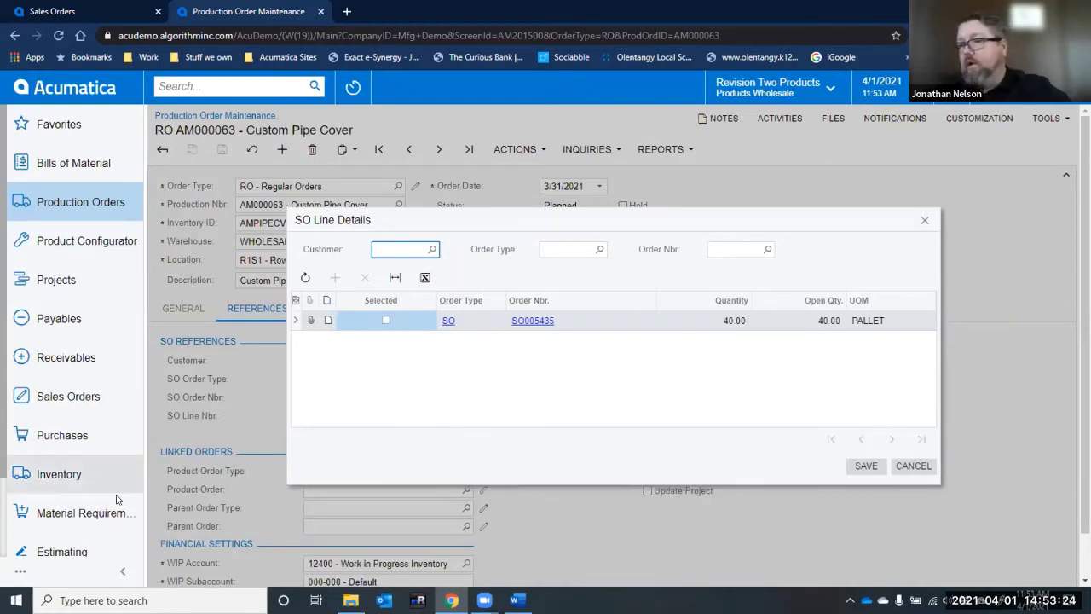
left_click(385, 320)
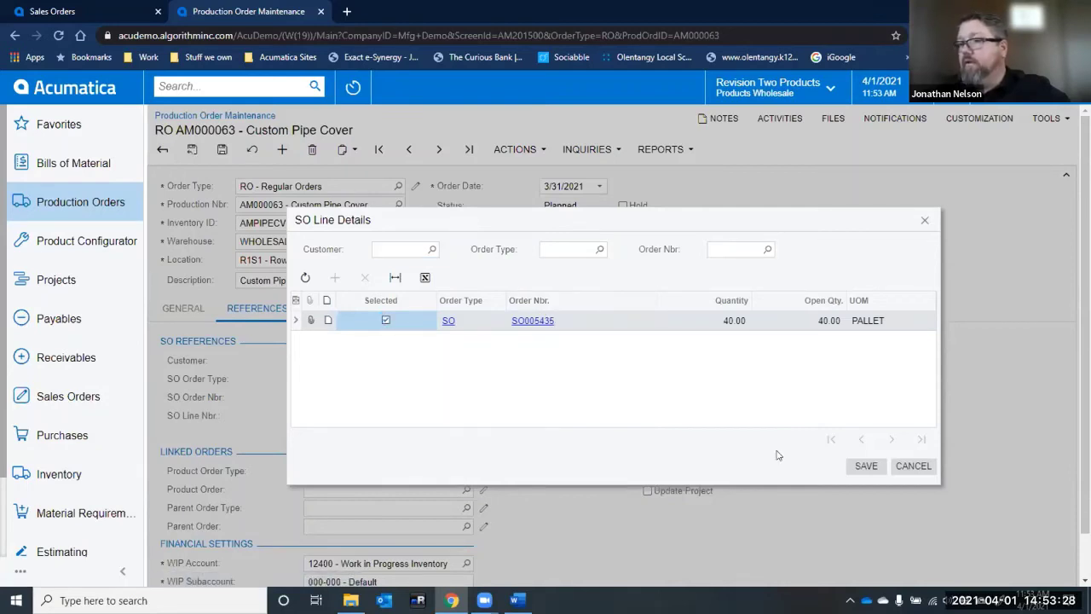
left_click(863, 462)
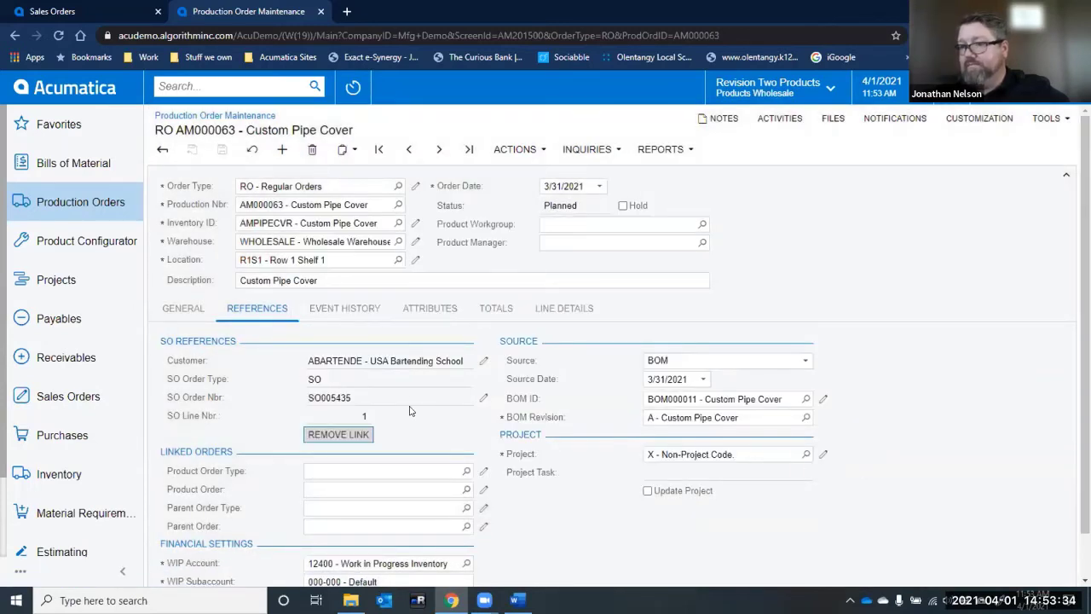
left_click(162, 149)
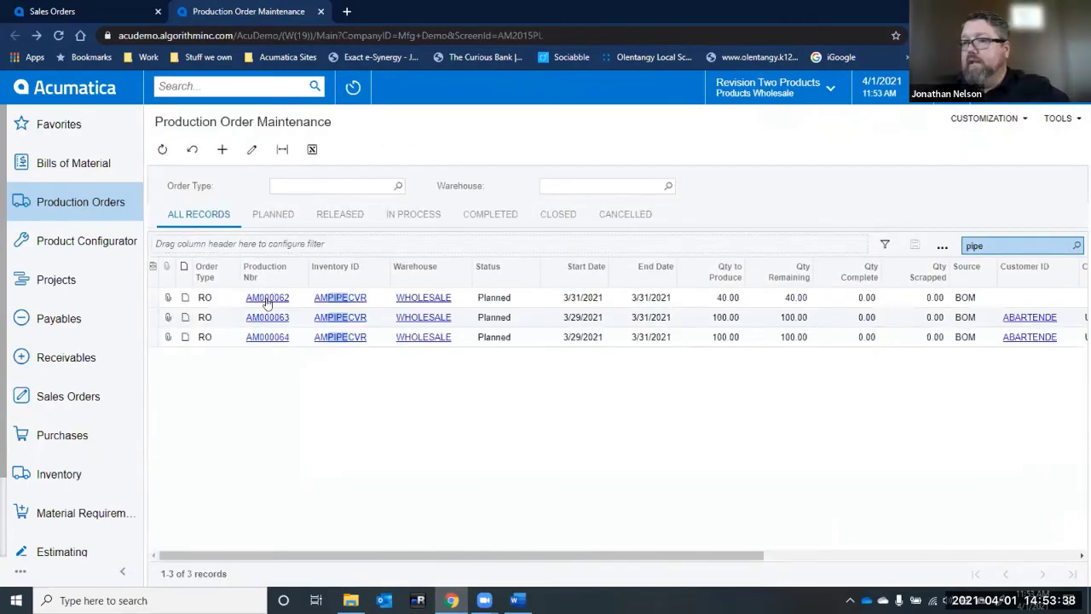
Step: Open AM000062, find no sales order lines to link, then view its General tab
left_click(266, 297)
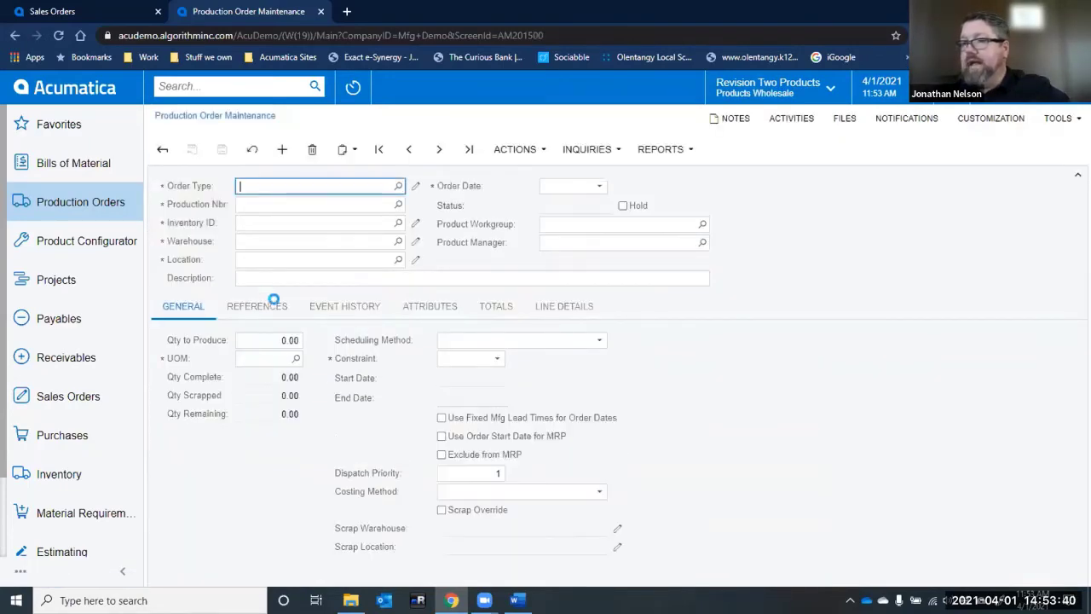
left_click(249, 313)
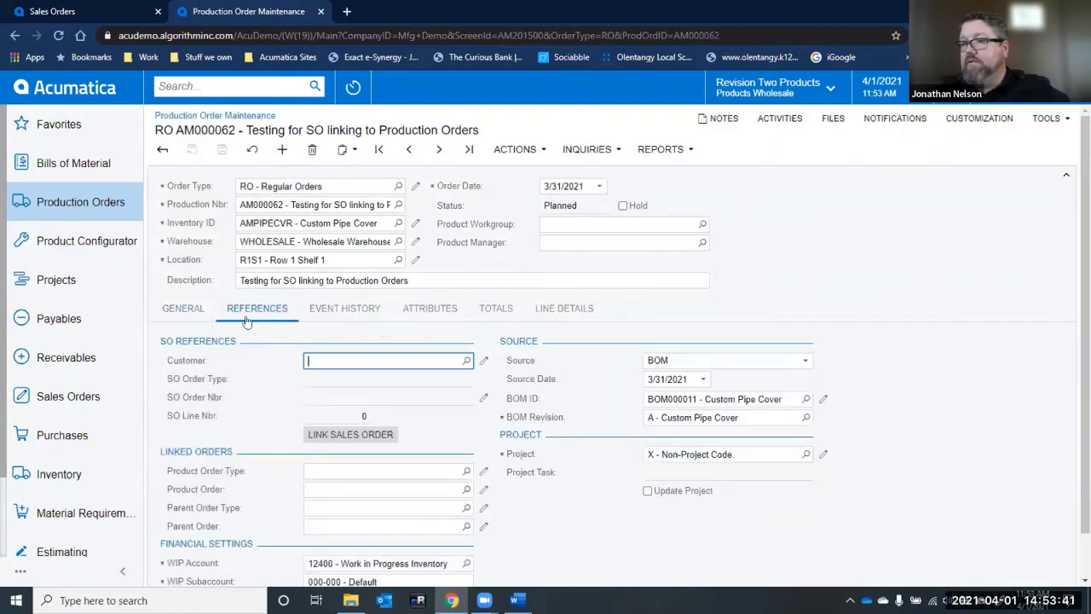
left_click(365, 434)
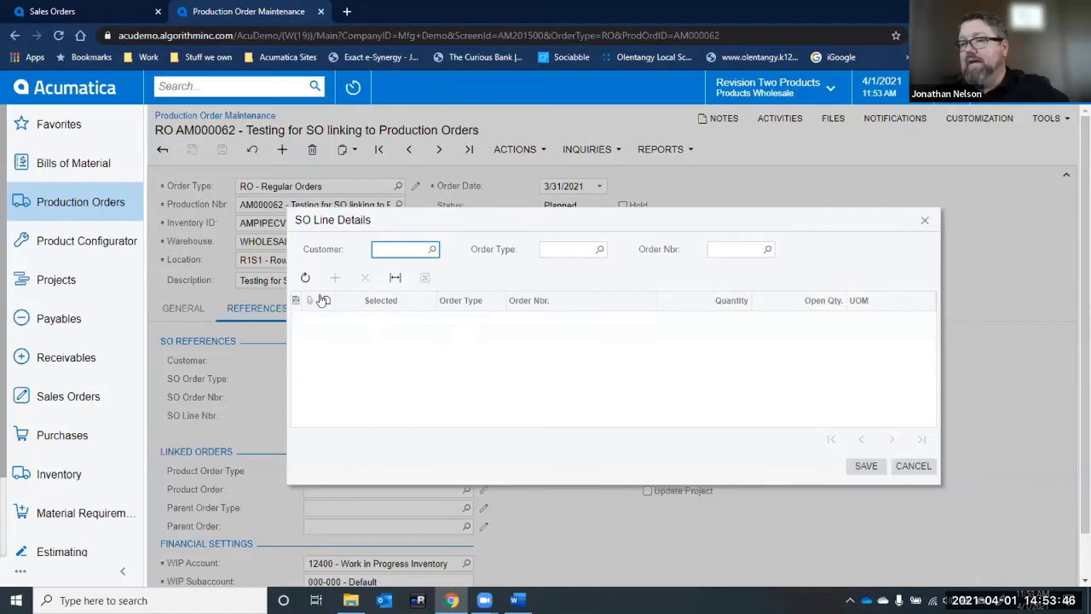
left_click(913, 466)
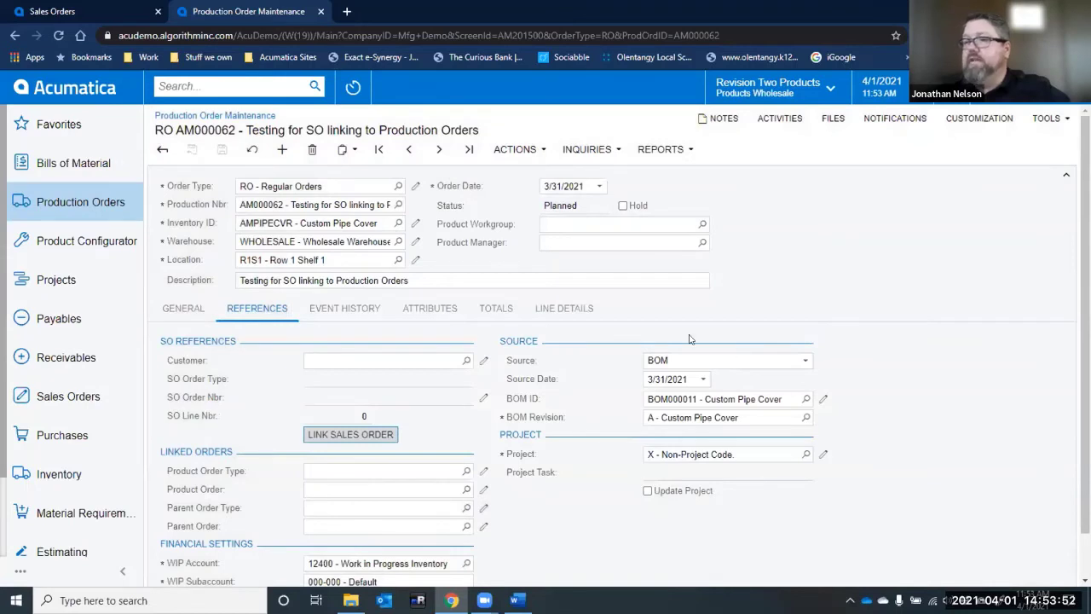
left_click(193, 312)
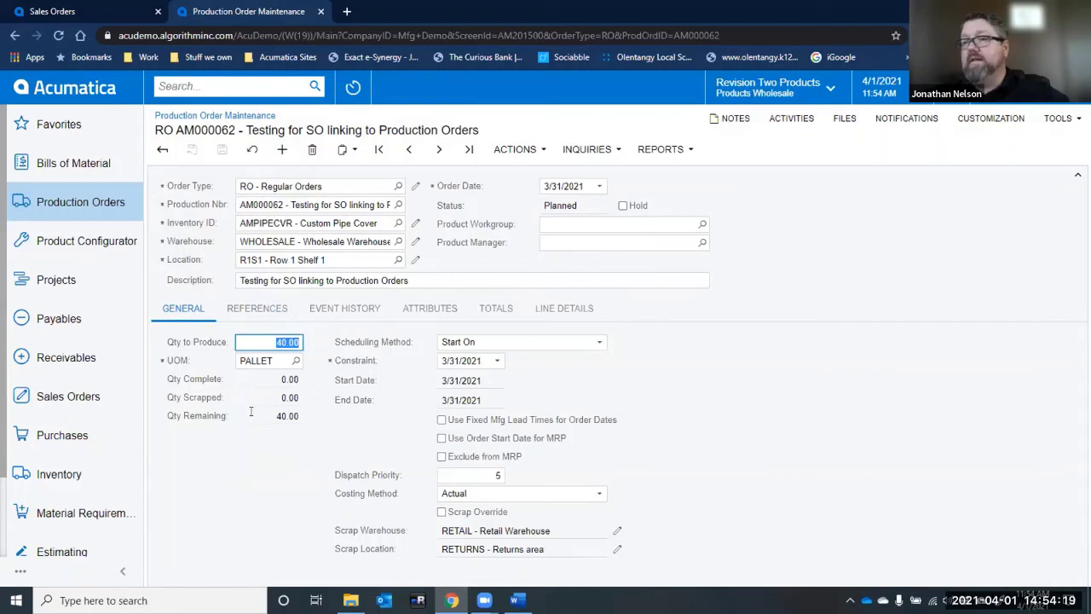
Step: Close production order AM000062 without saving and return to the production orders list
left_click(162, 149)
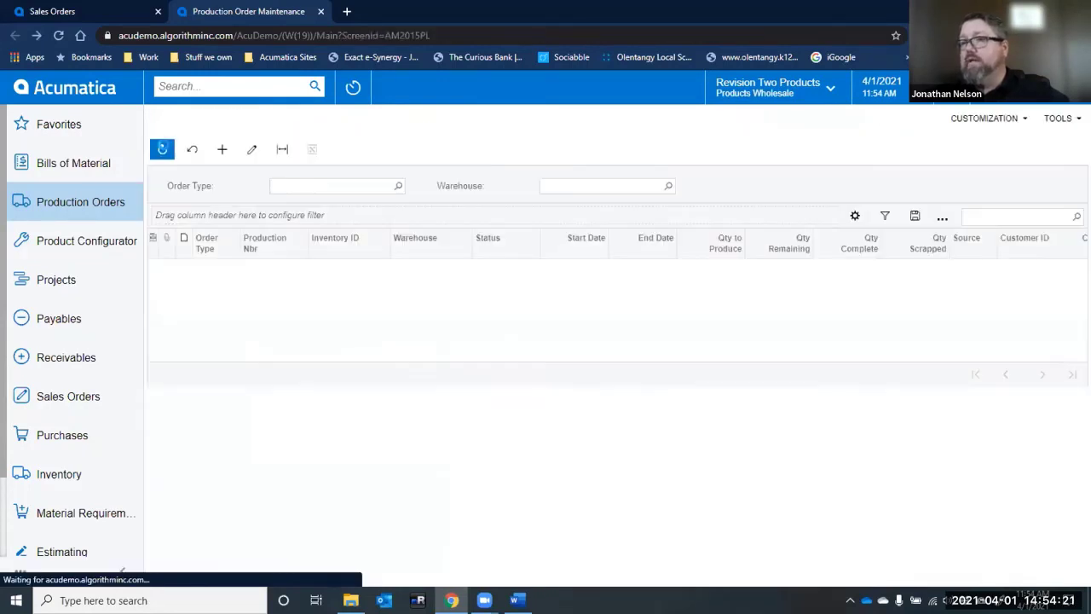